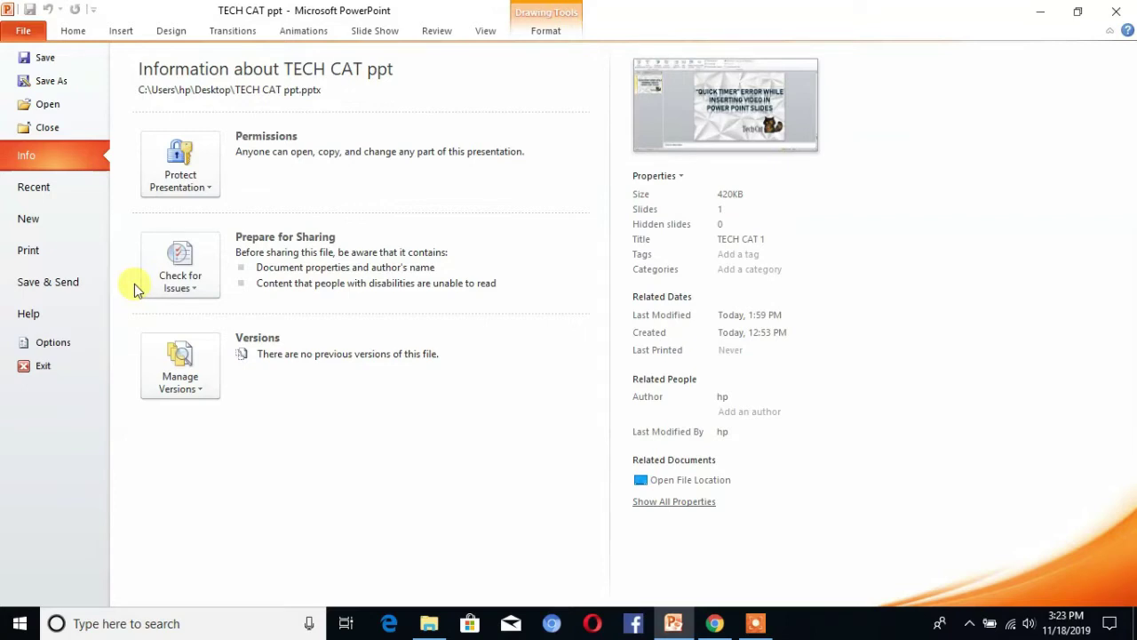
- Create a blank presentation, try inserting the 'ppt to png' video, and dismiss the QuickTime error
click(13, 229)
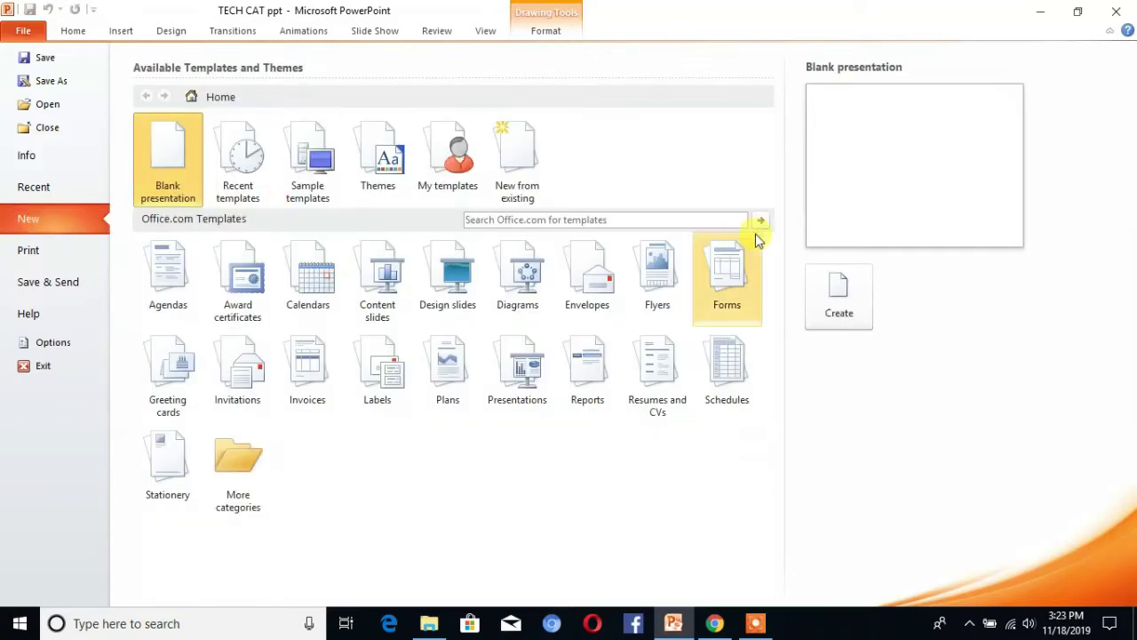
double_click(178, 160)
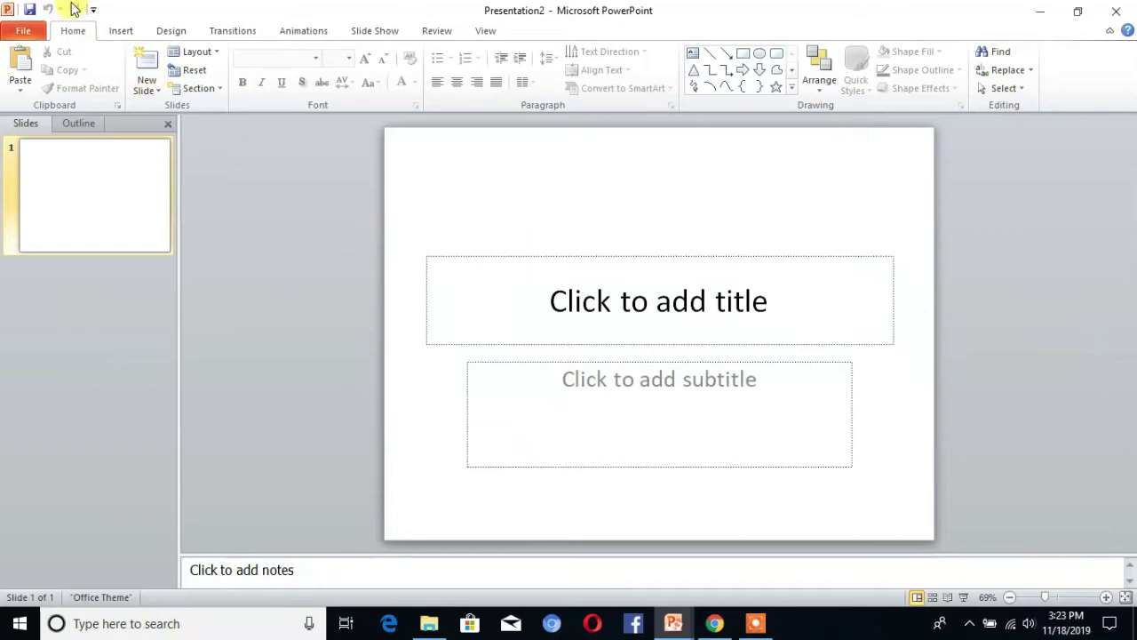
click(122, 34)
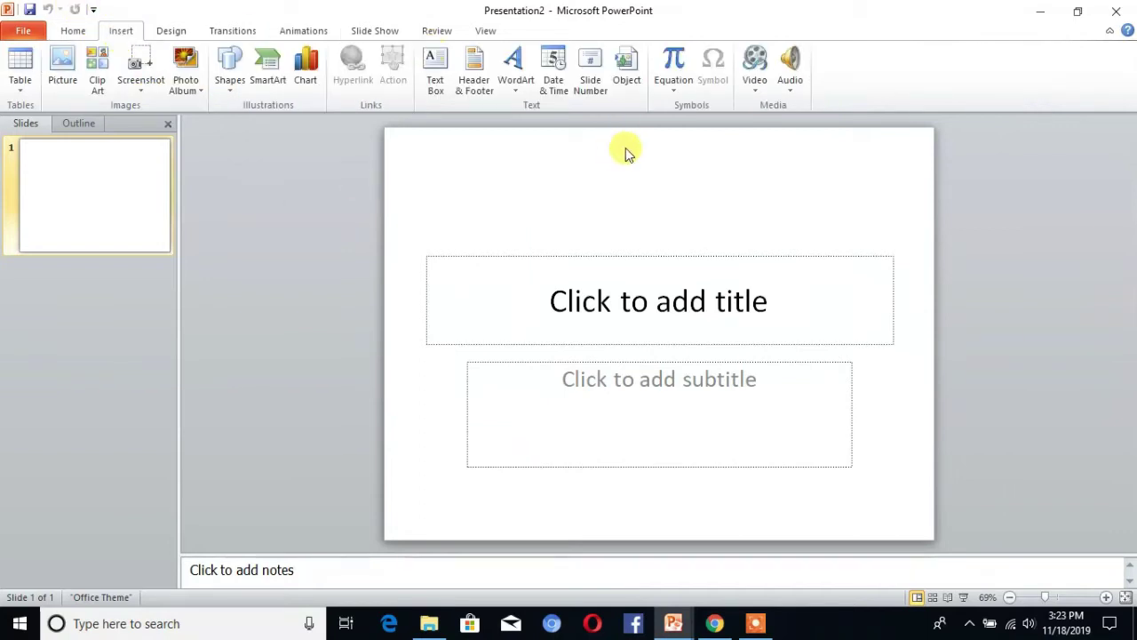
click(758, 86)
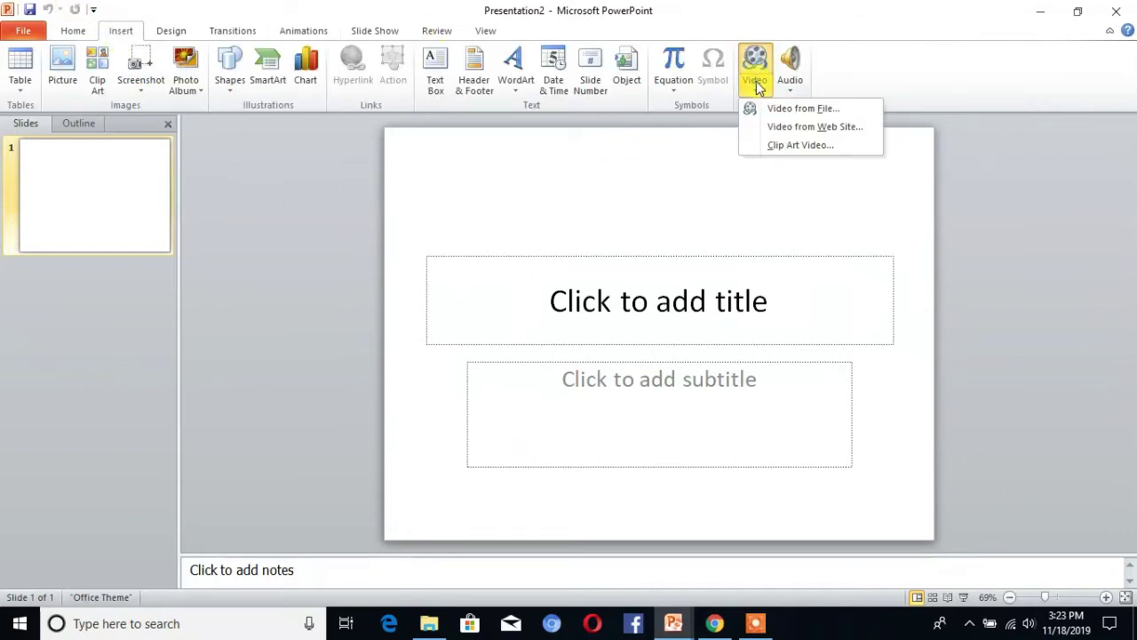
click(826, 108)
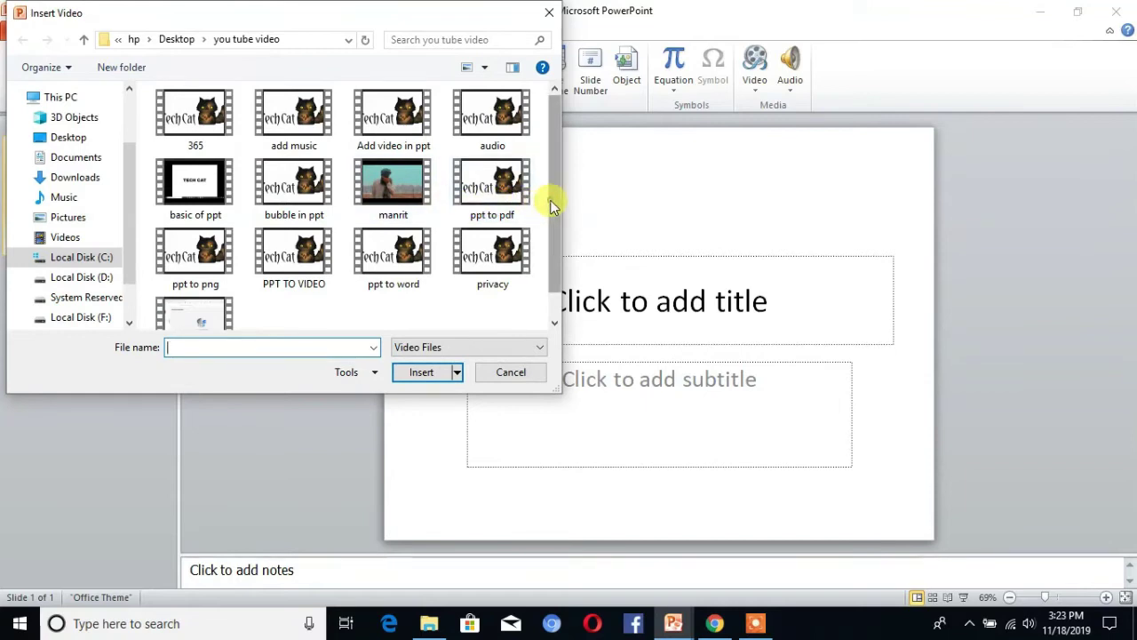
drag(550, 200, 544, 247)
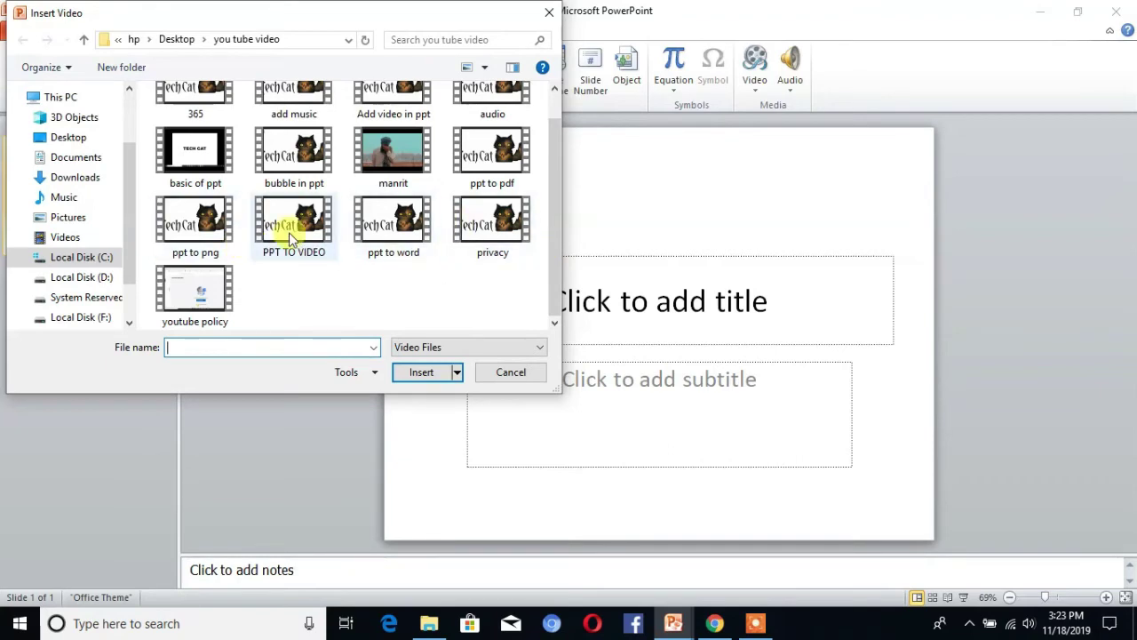
click(204, 230)
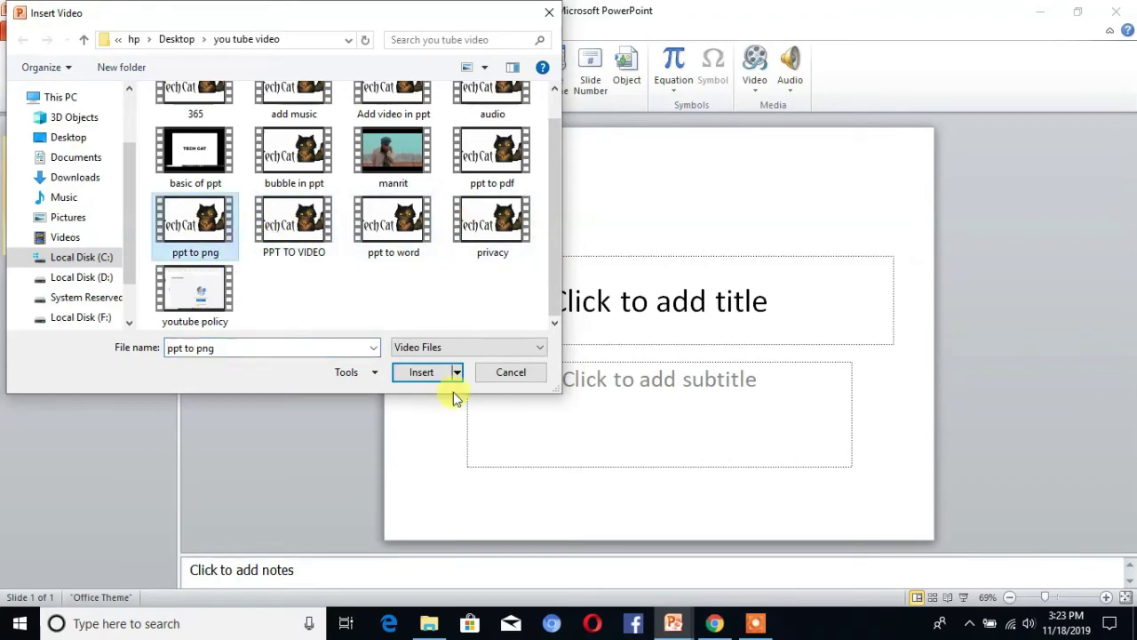
click(422, 378)
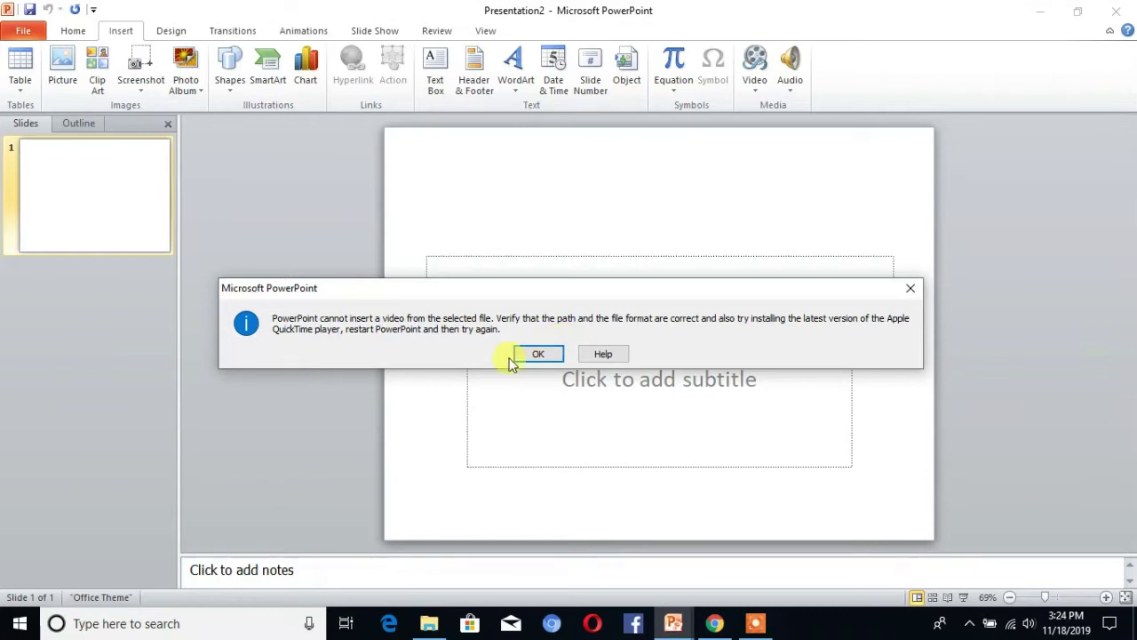
click(544, 356)
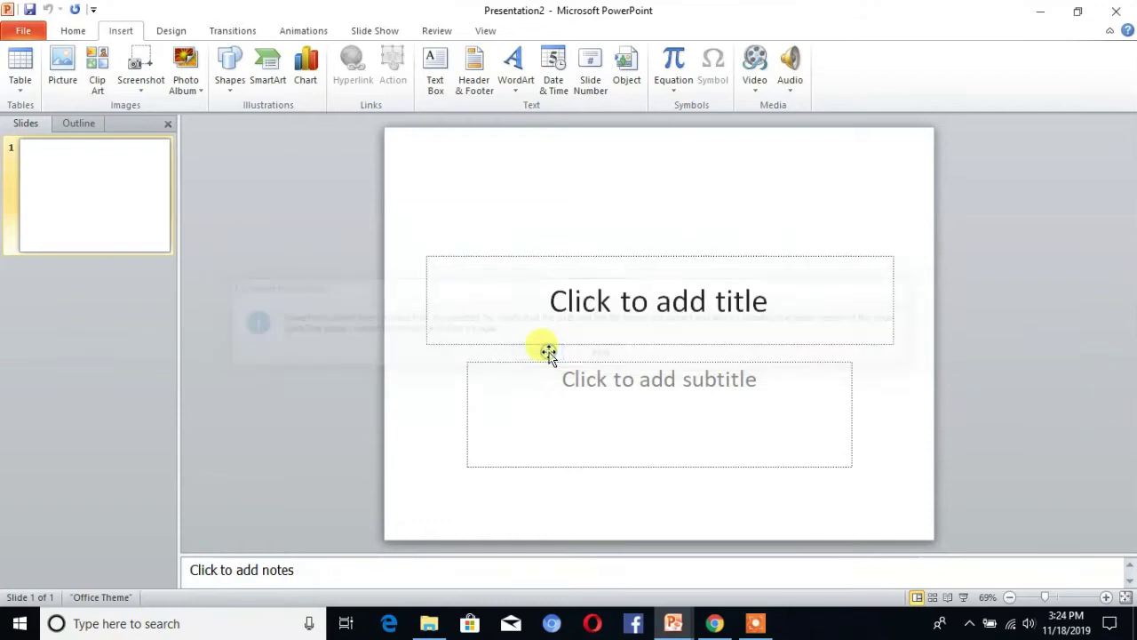
- Minimize PowerPoint and search Google in Chrome for 'quicktime player download'
click(1035, 12)
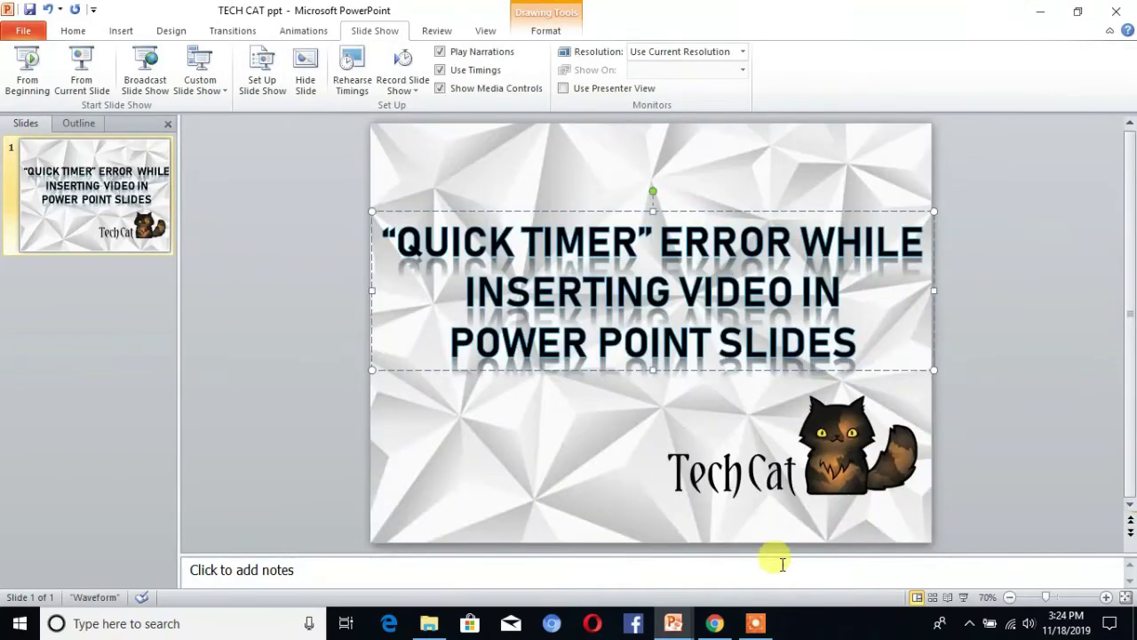
click(716, 624)
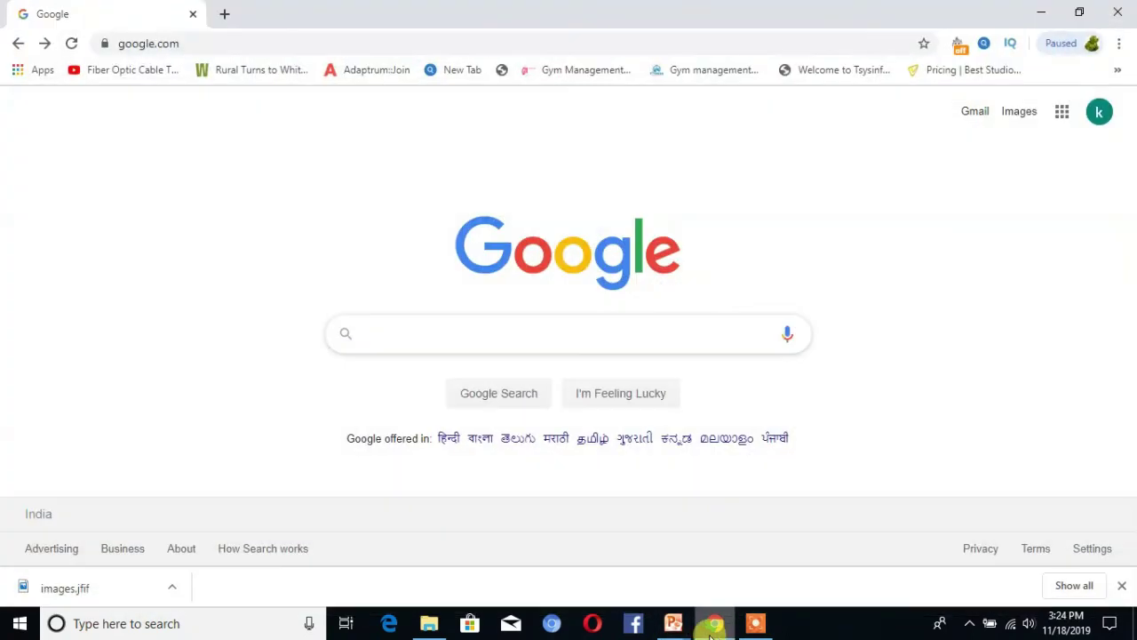
click(376, 334)
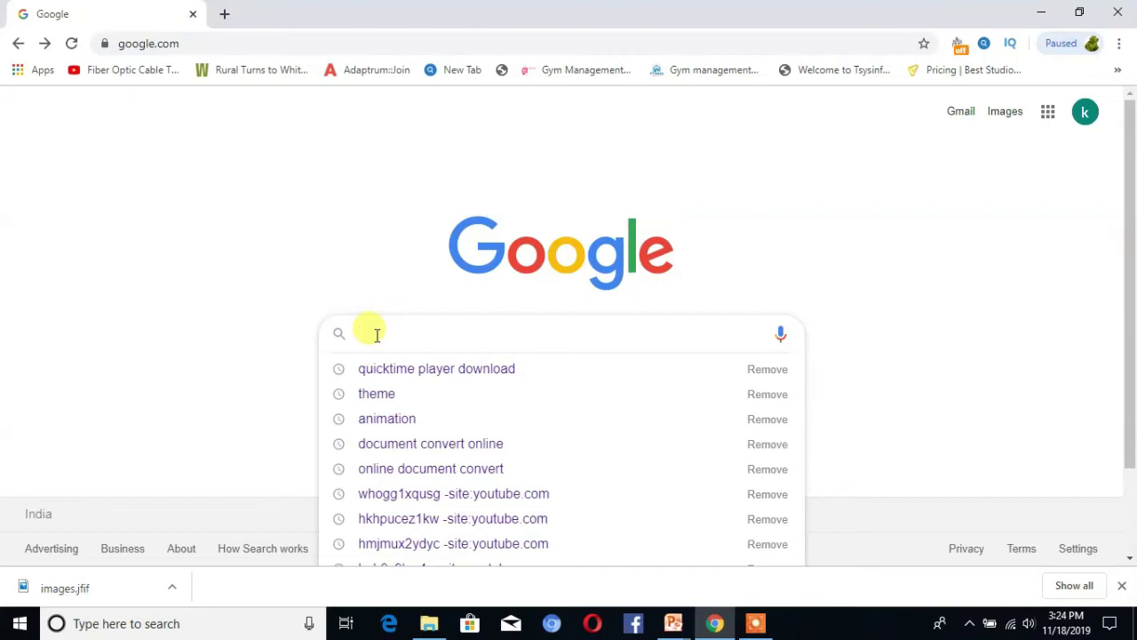
text(qi)
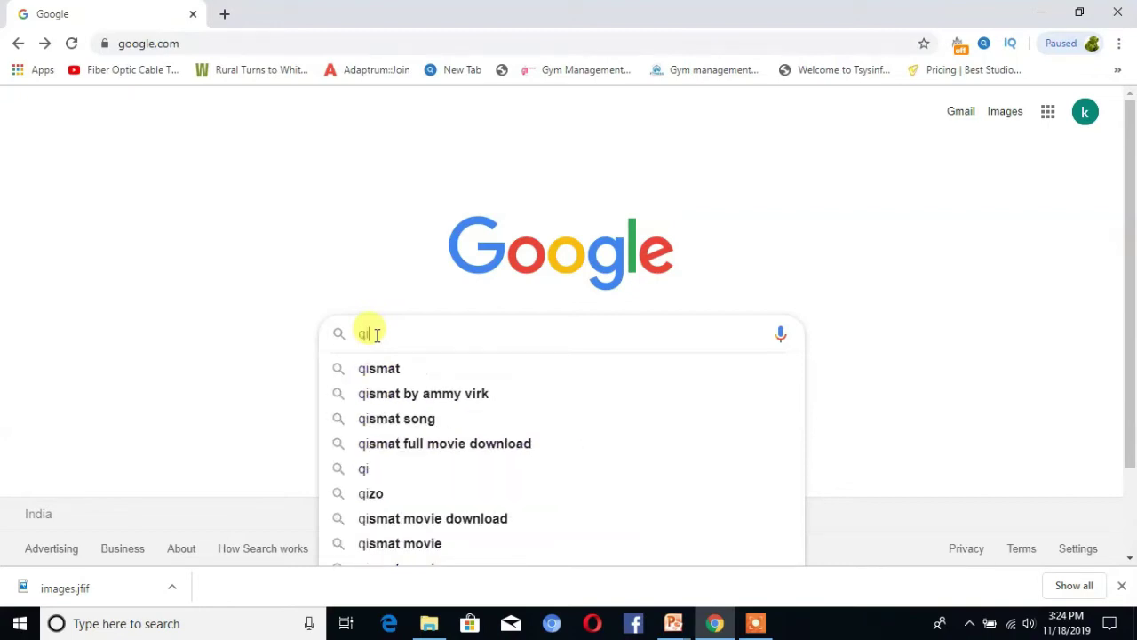
key(BackSpace)
text(uick tim)
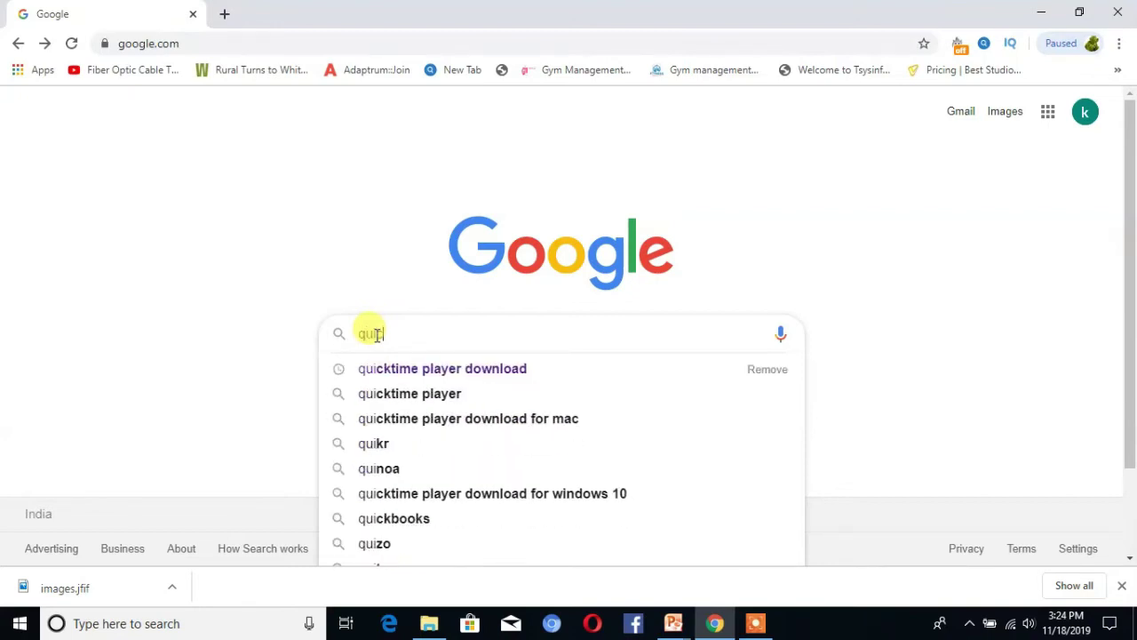
text(e)
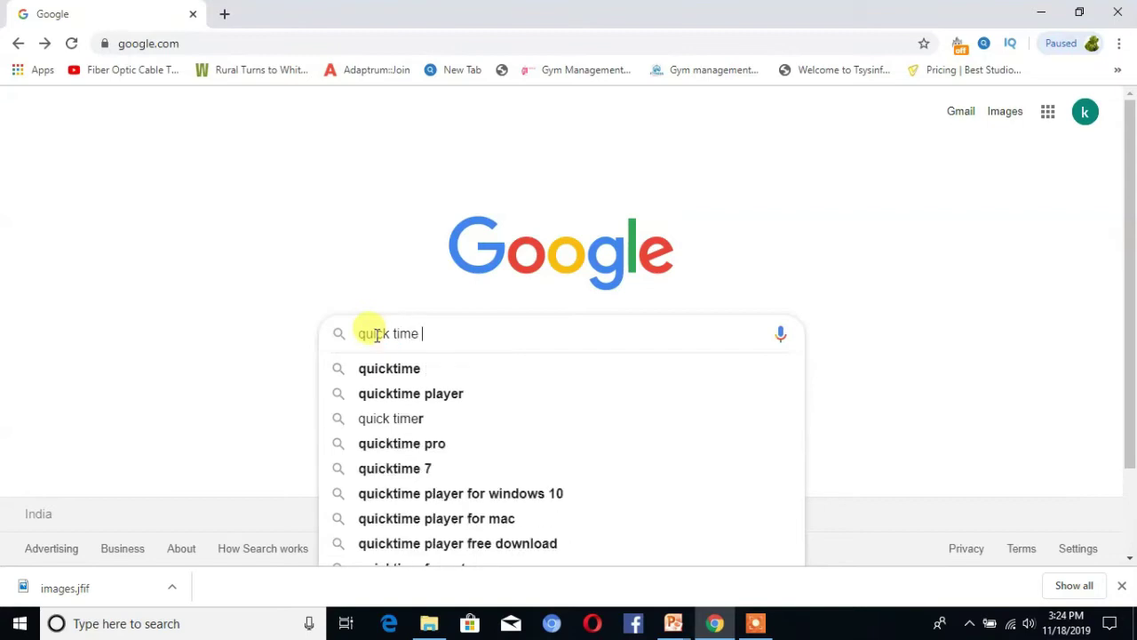
key(Down)
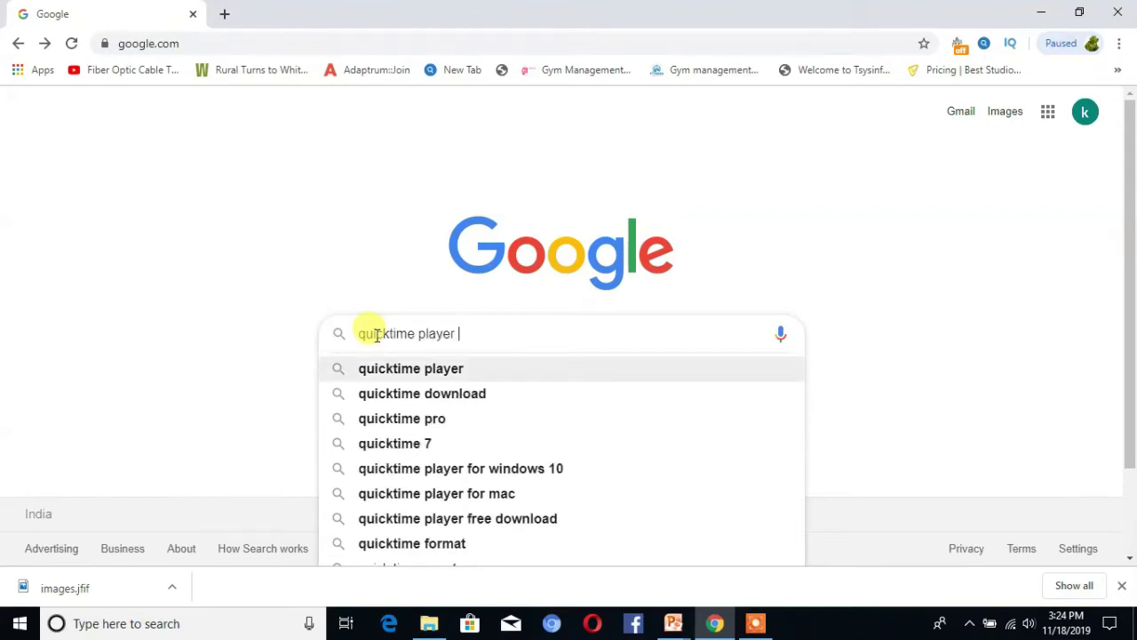
text(do)
key(Down)
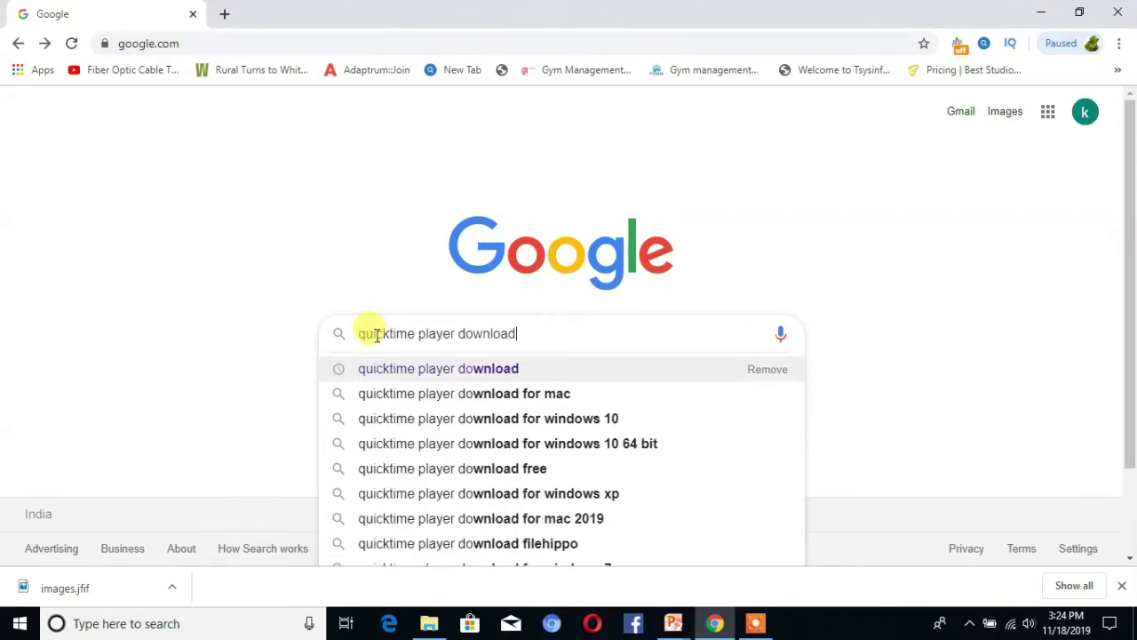
key(Return)
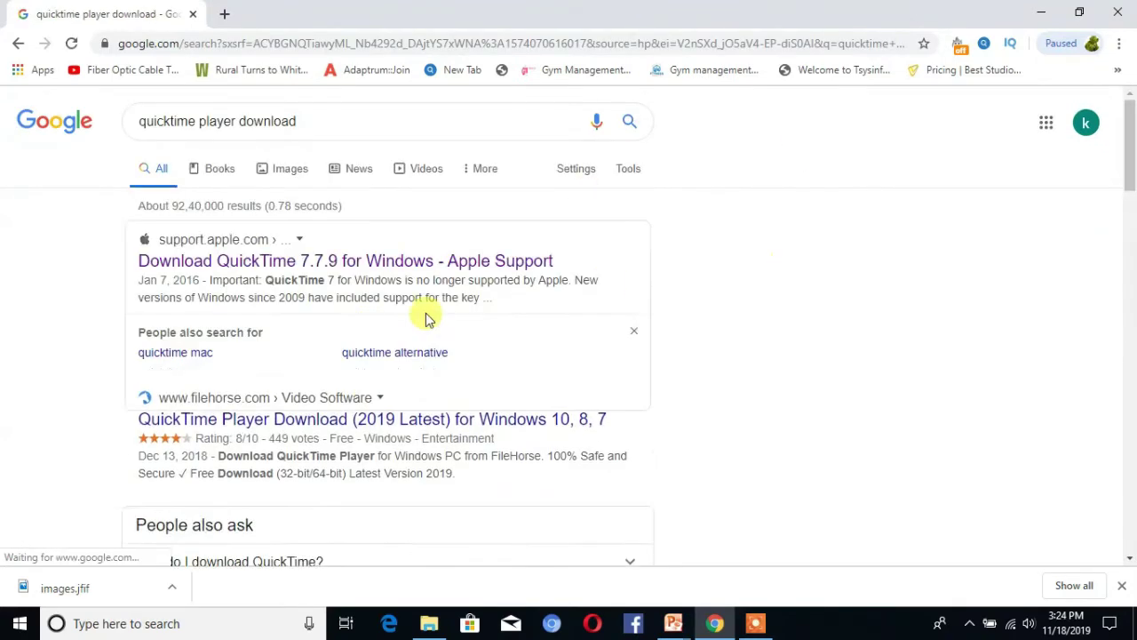
- Save QuickTimeInstaller.exe from Apple Support's QuickTime 7.7.9 page to the Desktop, then minimize Chrome
click(205, 266)
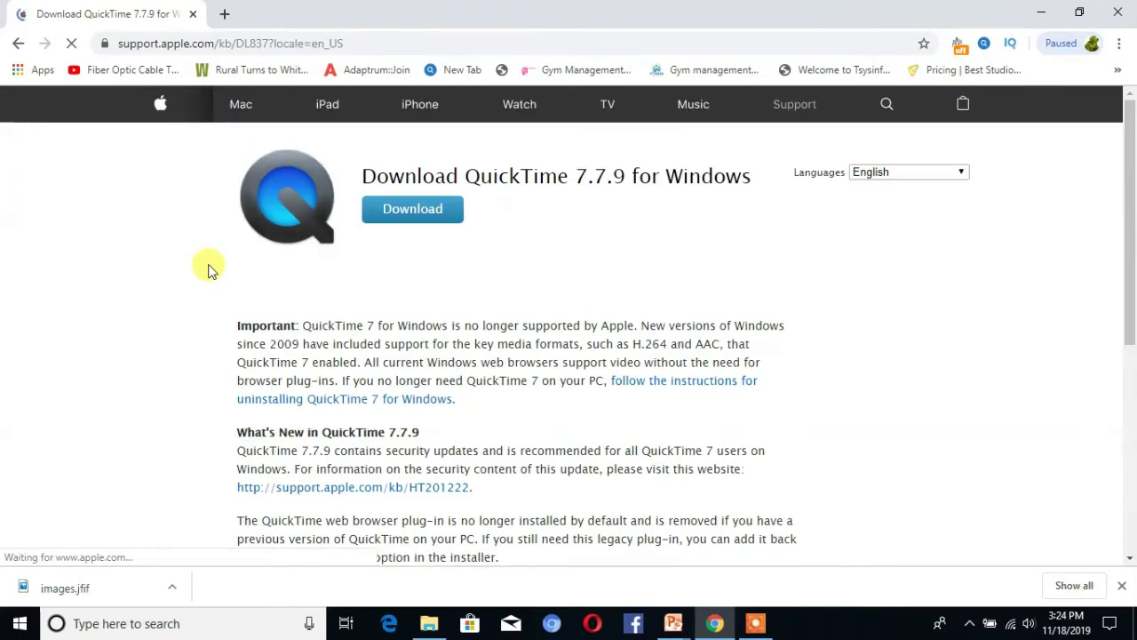
click(408, 222)
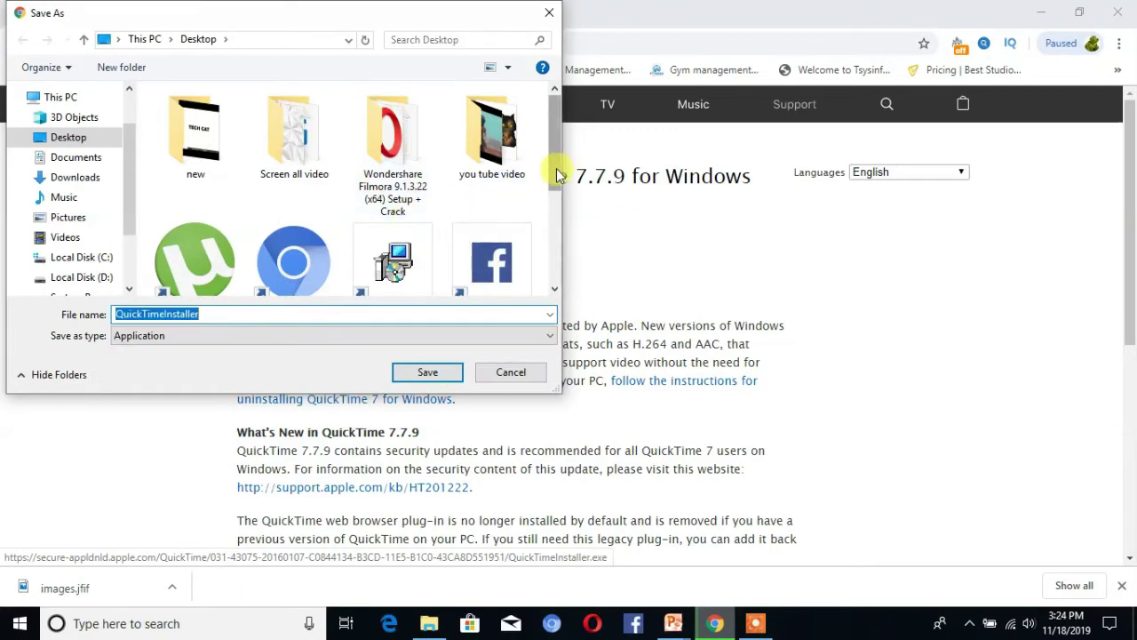
drag(556, 175, 551, 250)
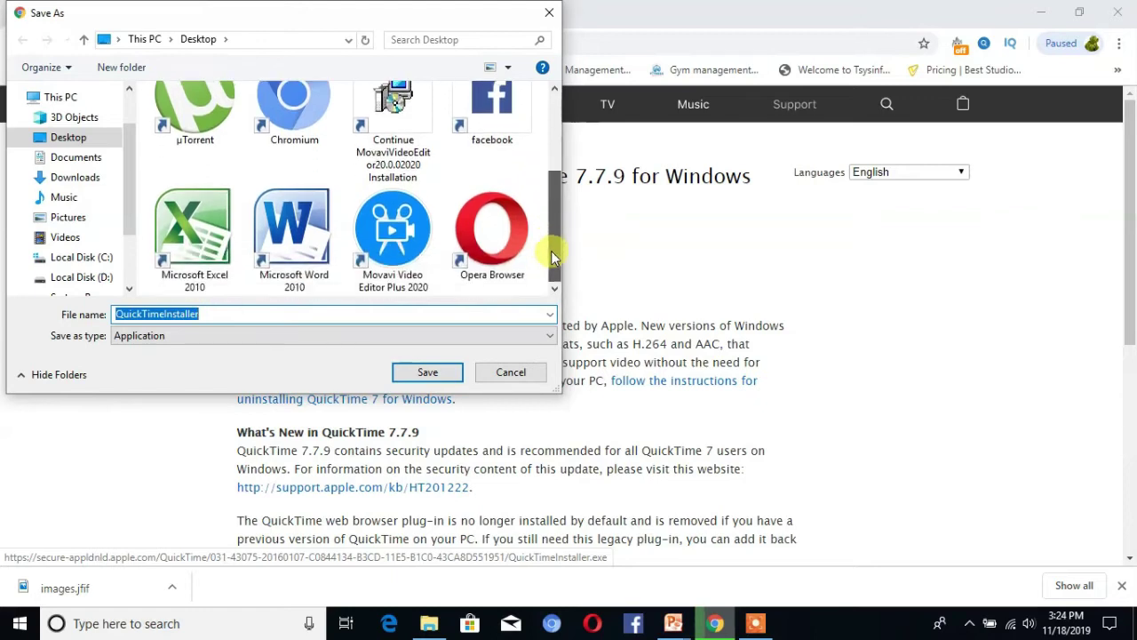
click(446, 374)
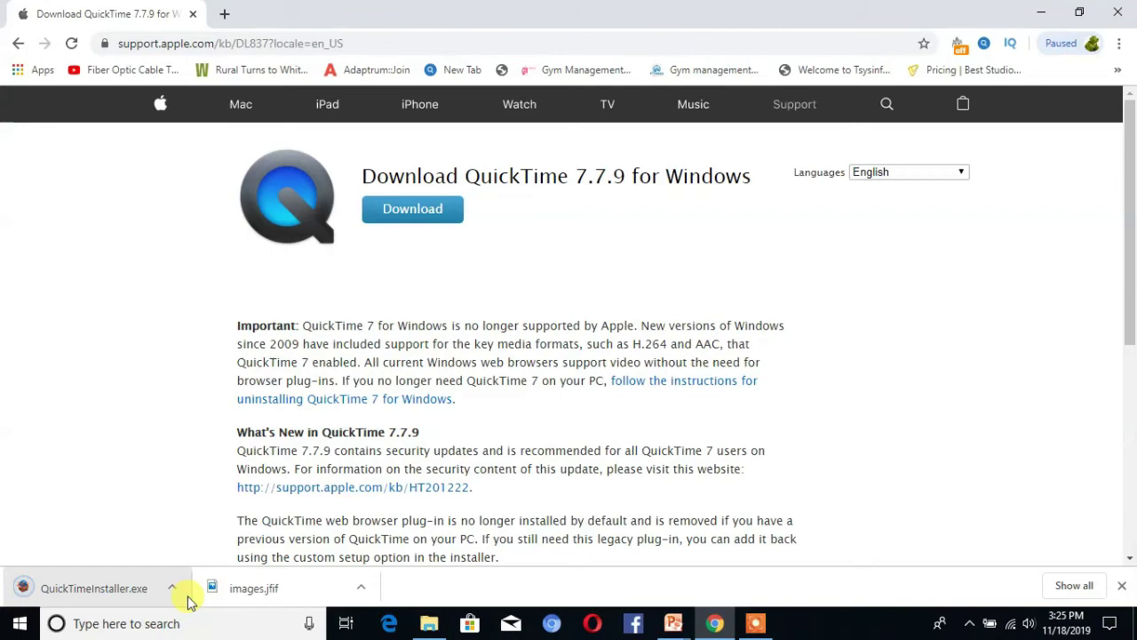
click(1041, 11)
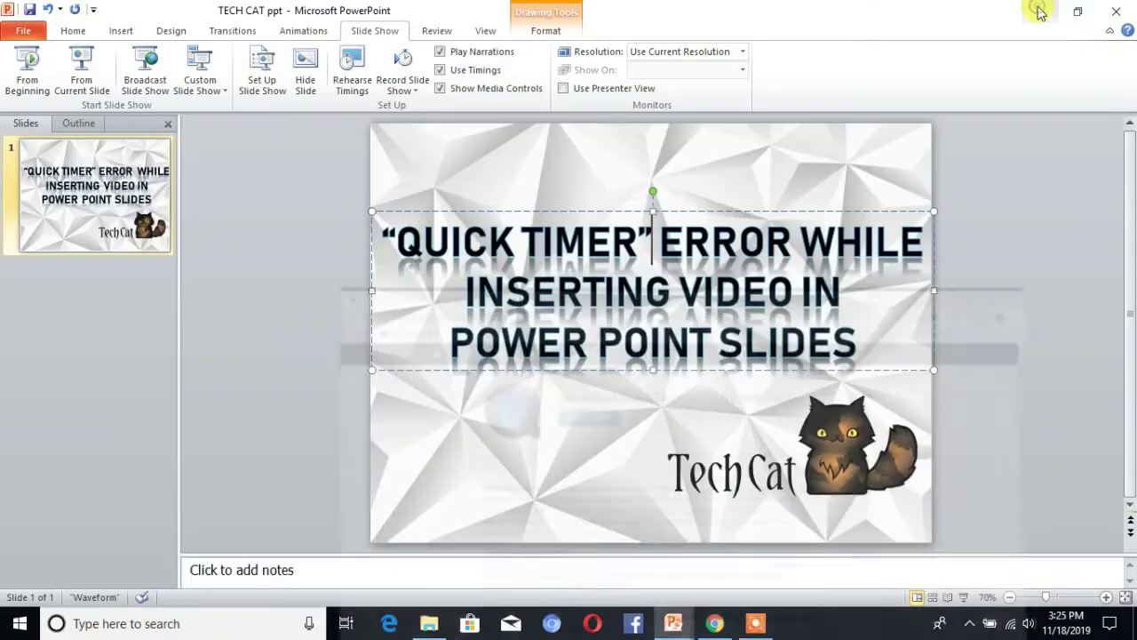
- Minimize PowerPoint and launch the QuickTime installer from the desktop
click(1040, 13)
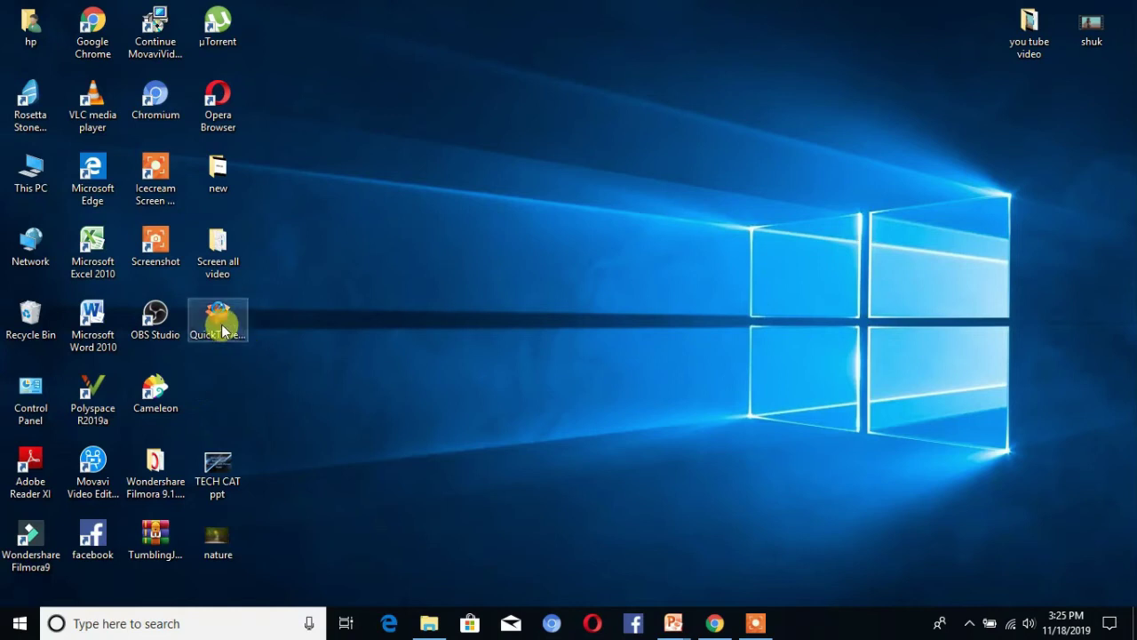
drag(223, 331, 322, 44)
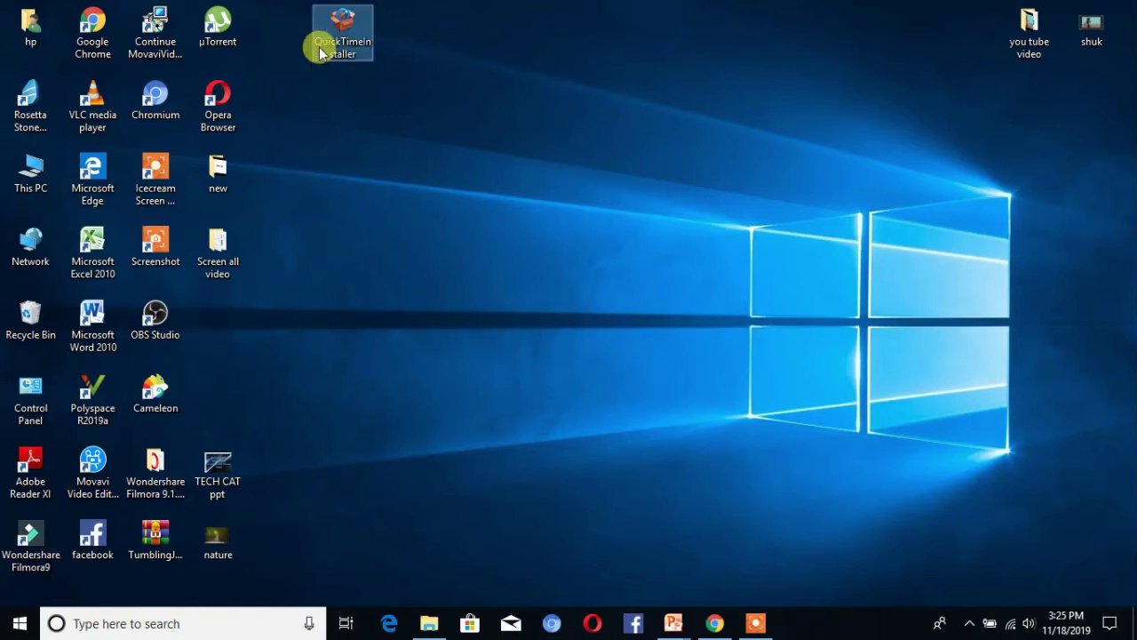
double_click(346, 35)
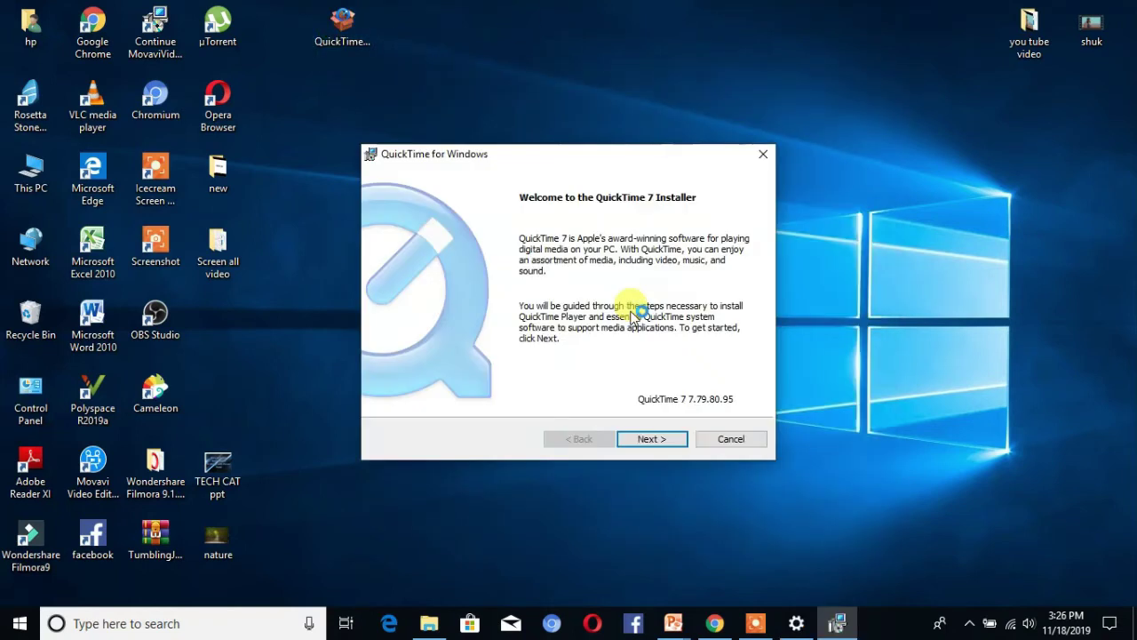
- Accept the license and complete a Custom install into the default QuickTime folder
click(652, 437)
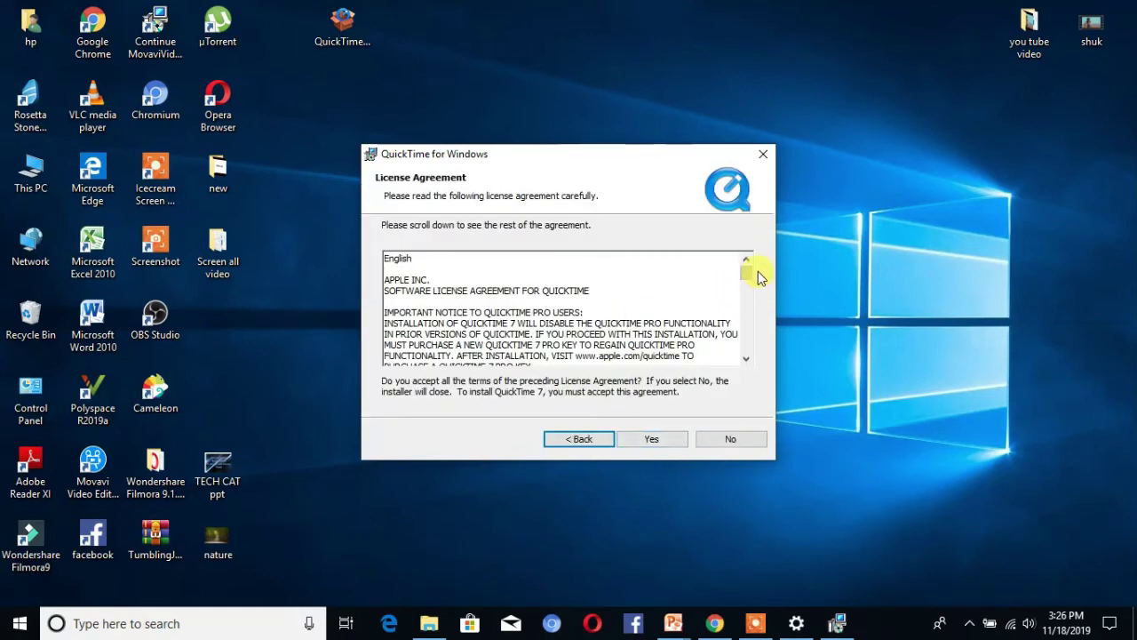
drag(747, 279, 749, 346)
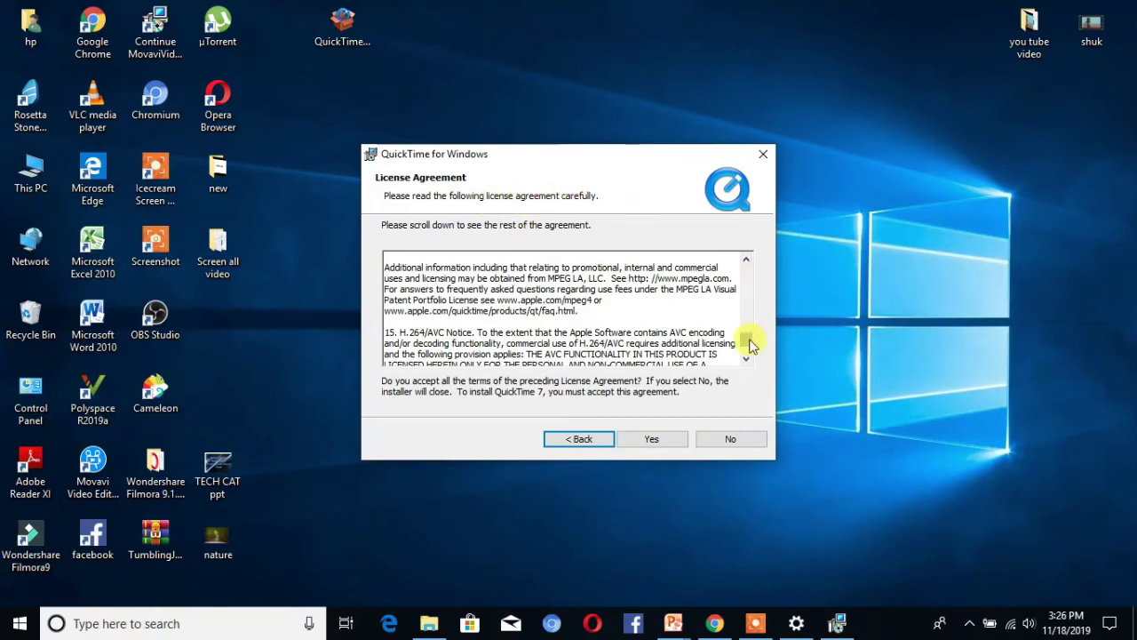
drag(751, 343, 750, 363)
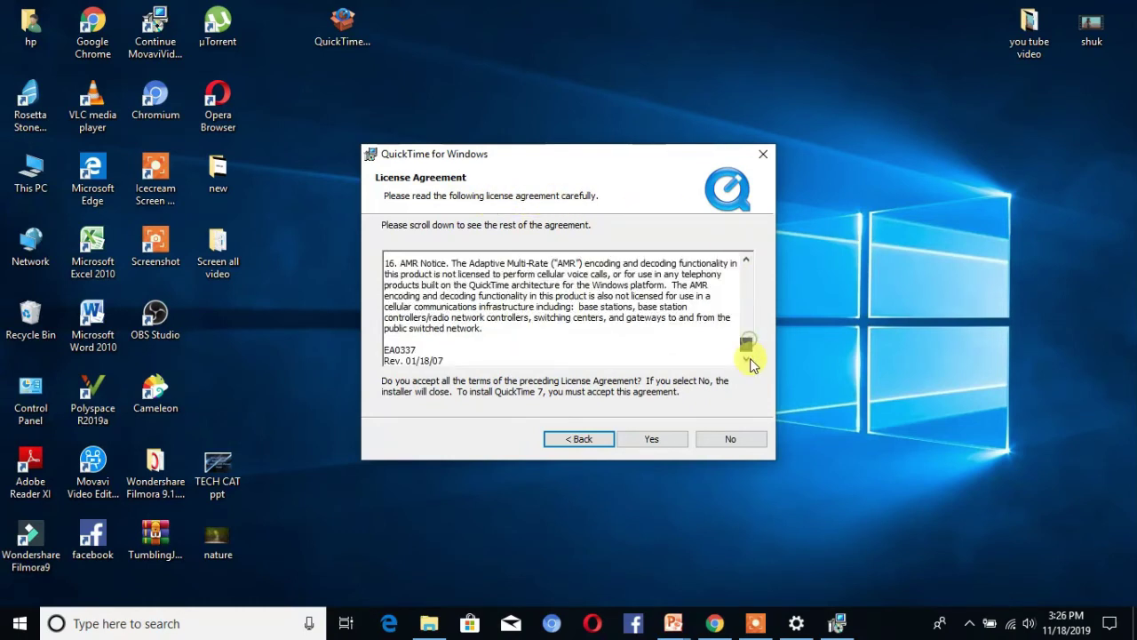
click(651, 439)
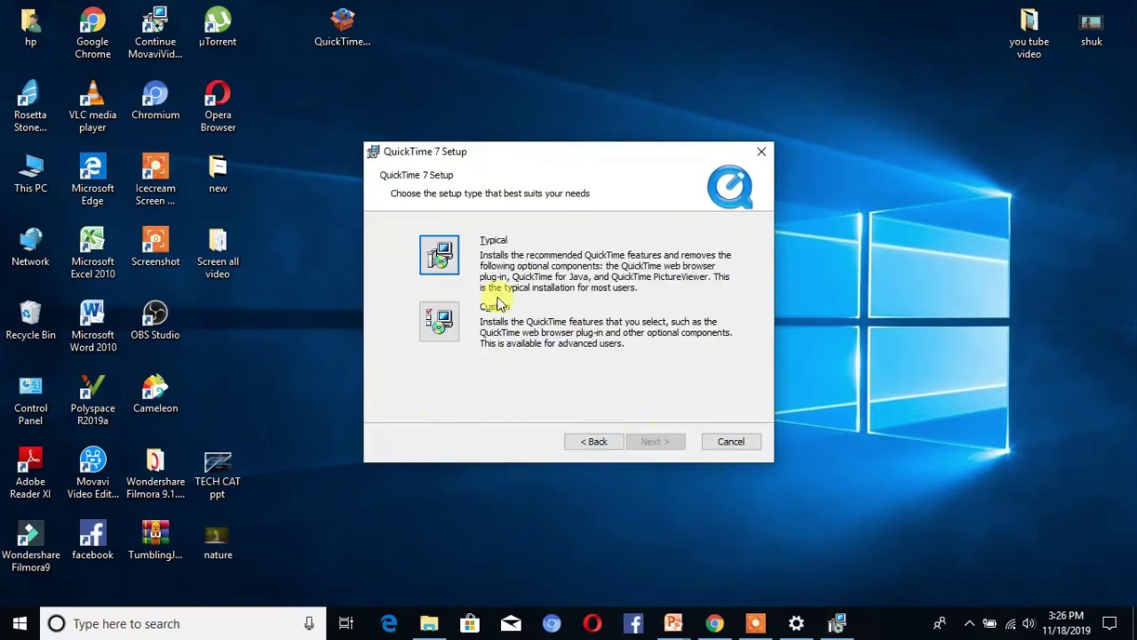
click(439, 322)
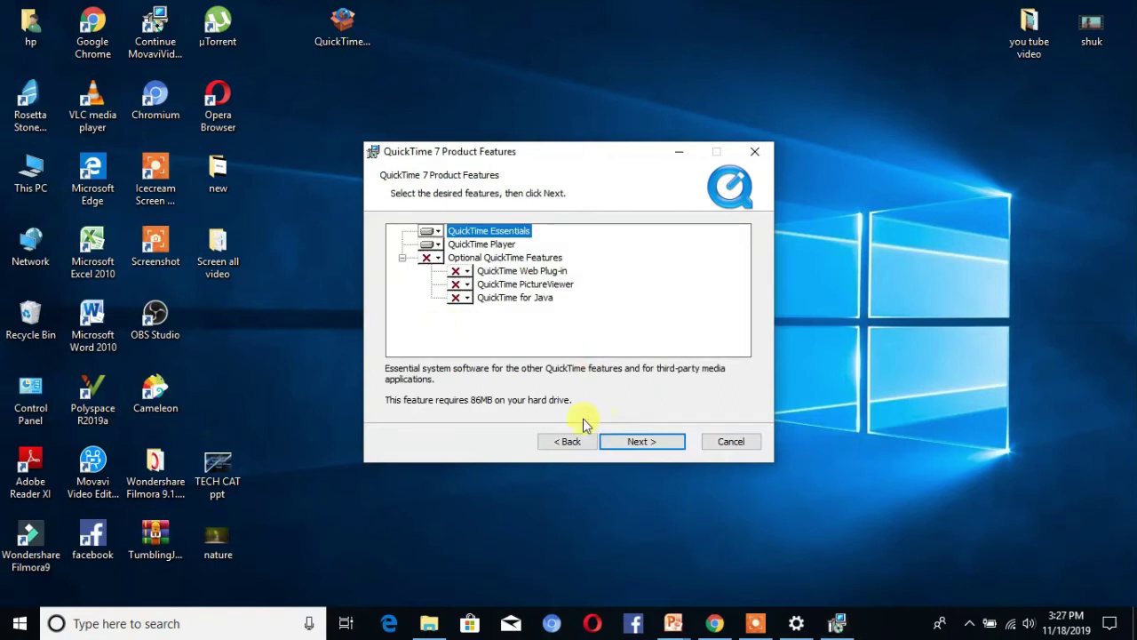
click(649, 442)
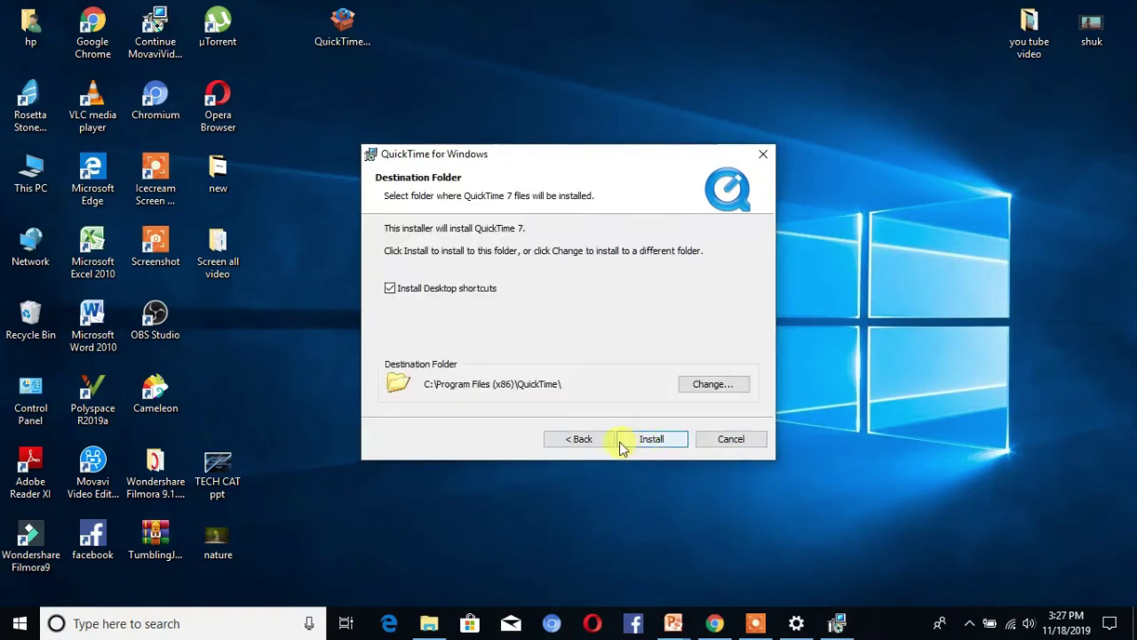
click(645, 439)
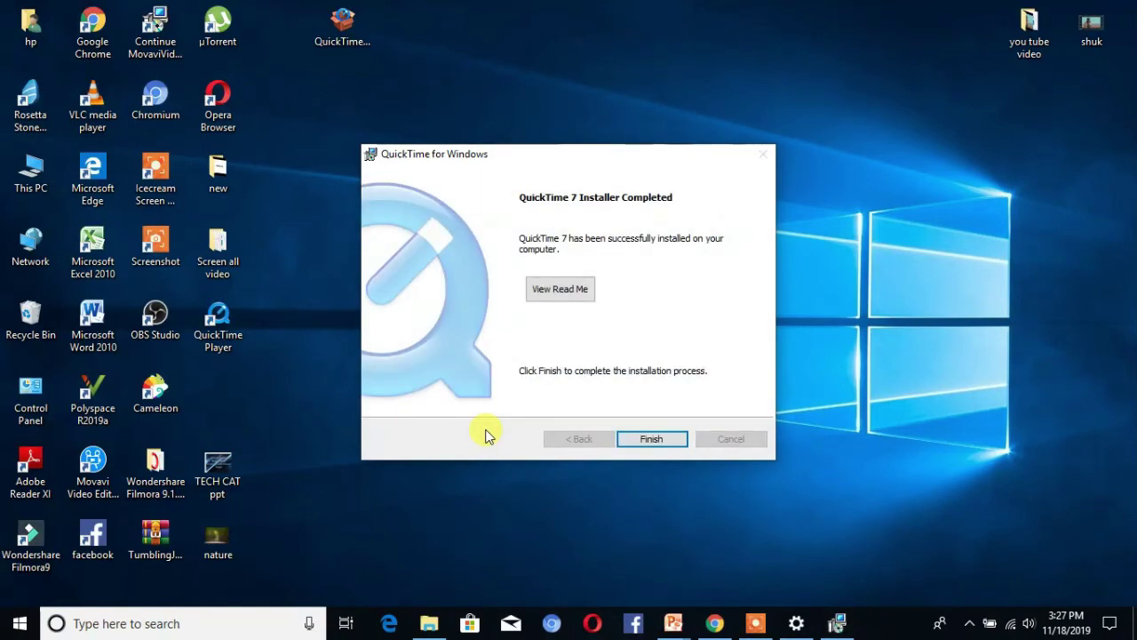
click(661, 439)
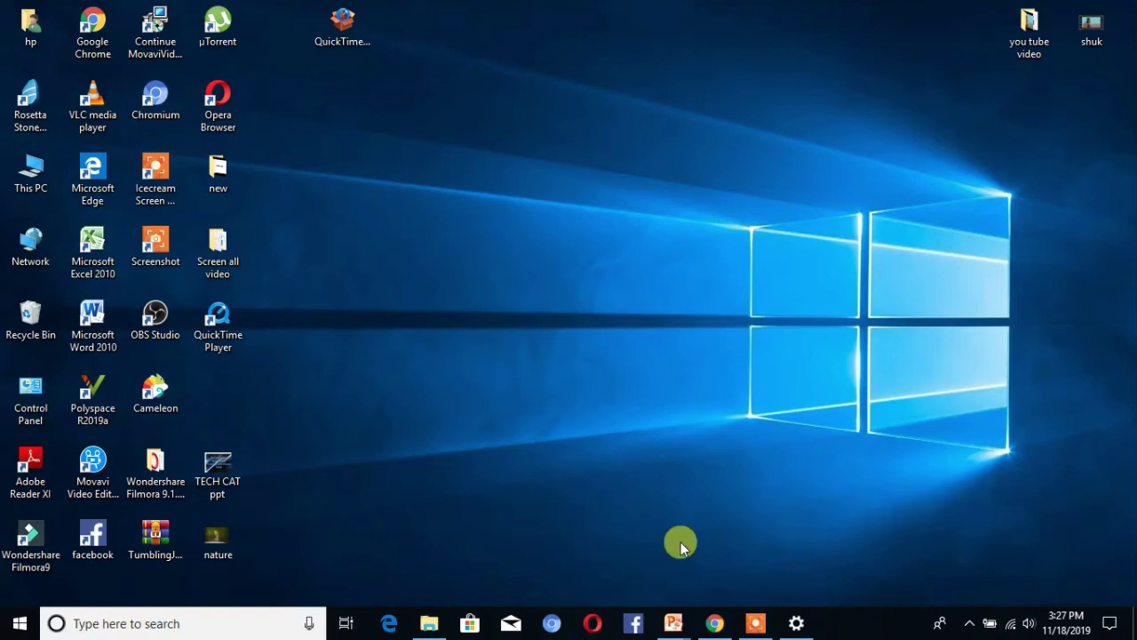
- Return to PowerPoint and create a new blank presentation
mouse_move(668, 626)
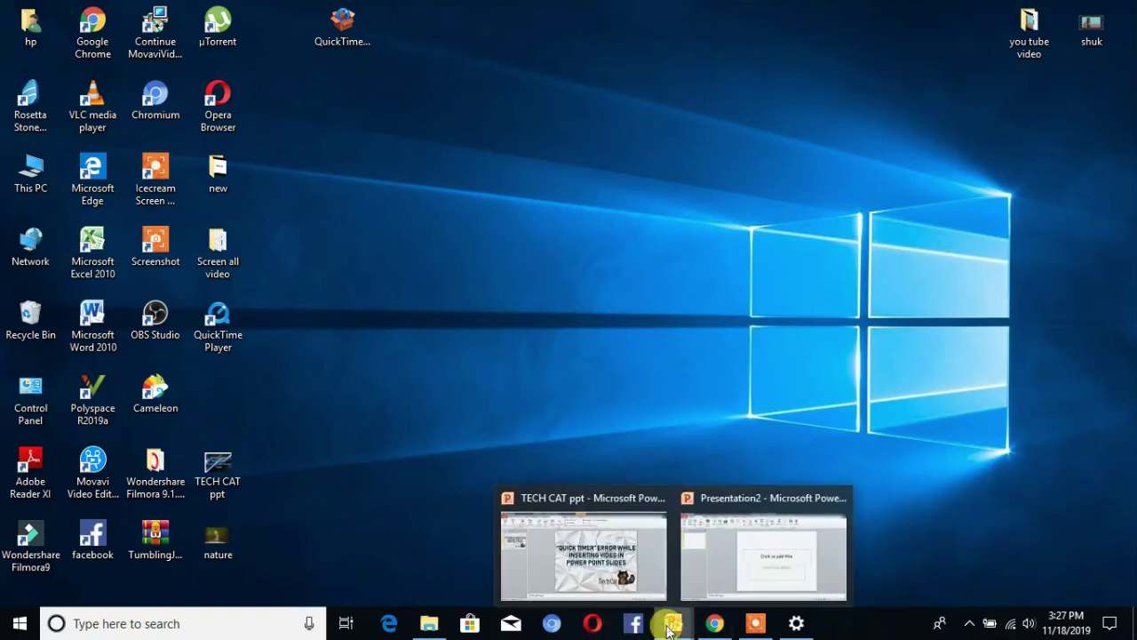
click(736, 561)
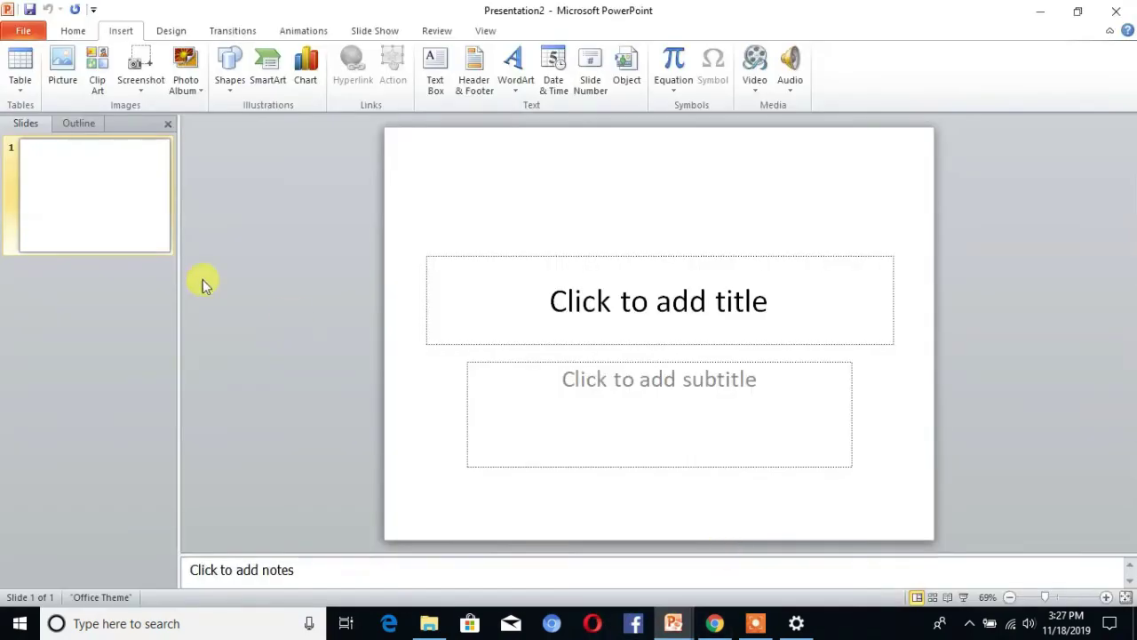
click(23, 29)
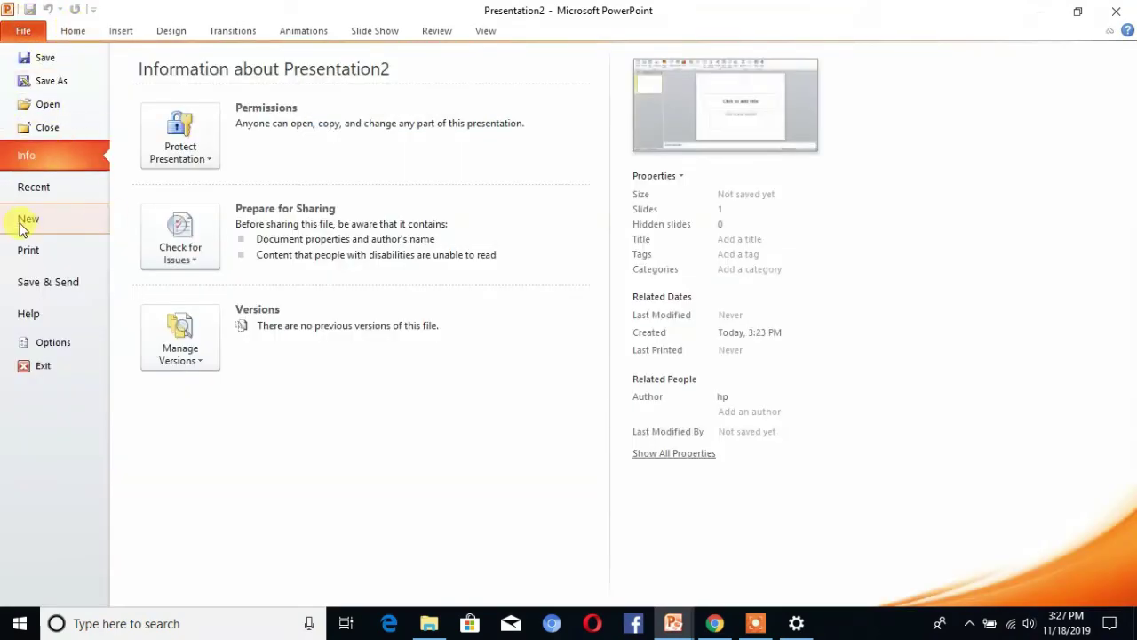
click(48, 218)
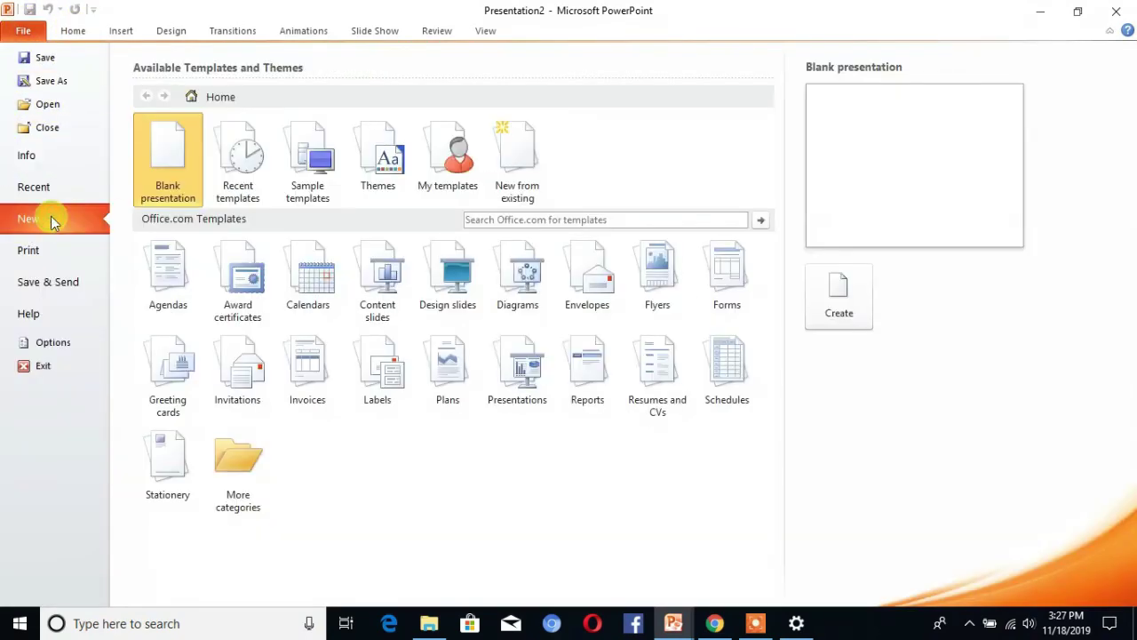
click(844, 285)
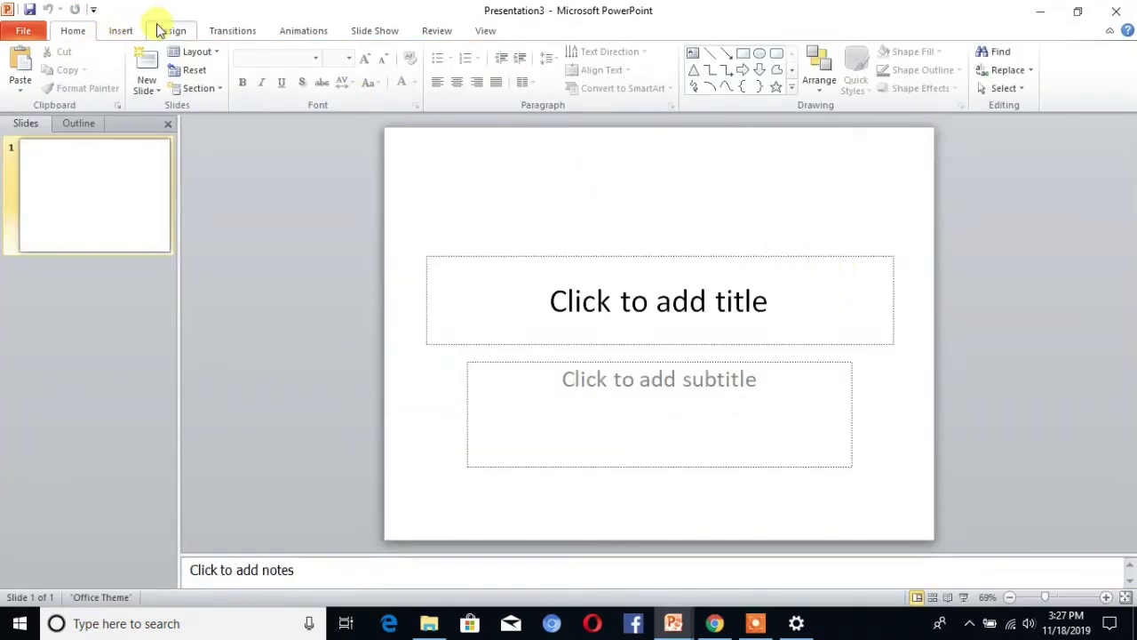
- Insert the 365 video from file onto the slide
click(122, 30)
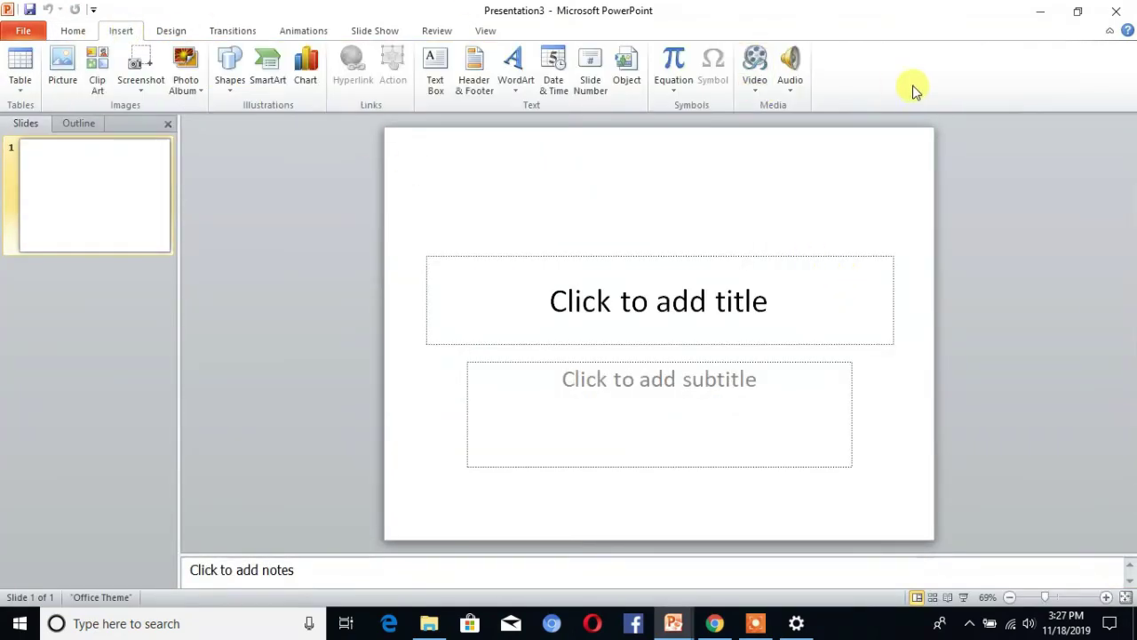
click(757, 91)
click(802, 108)
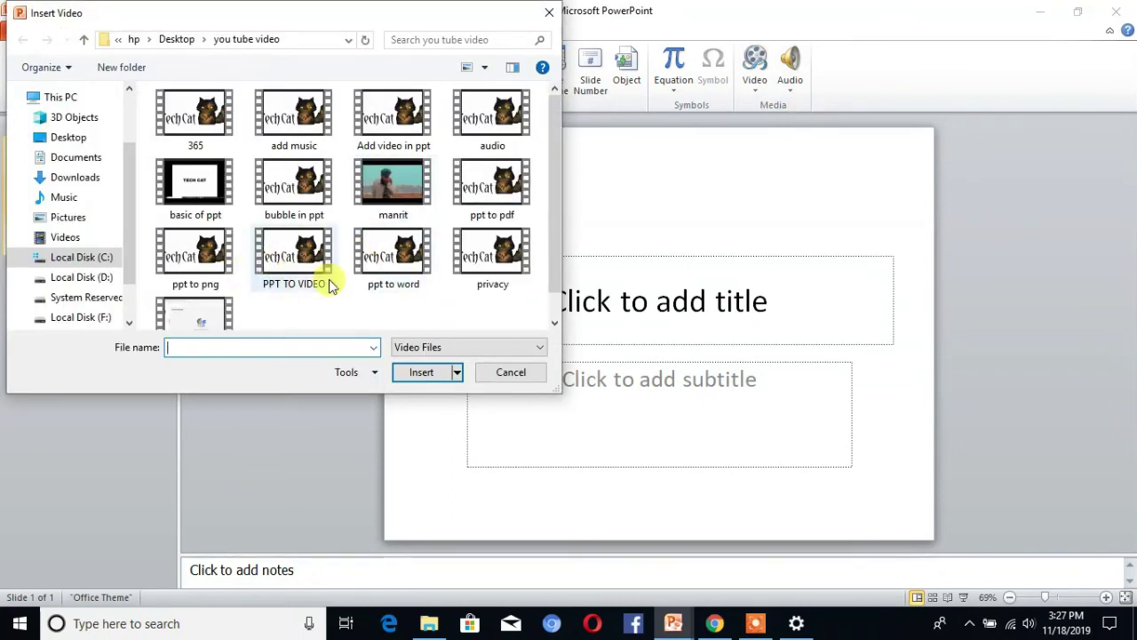
click(199, 118)
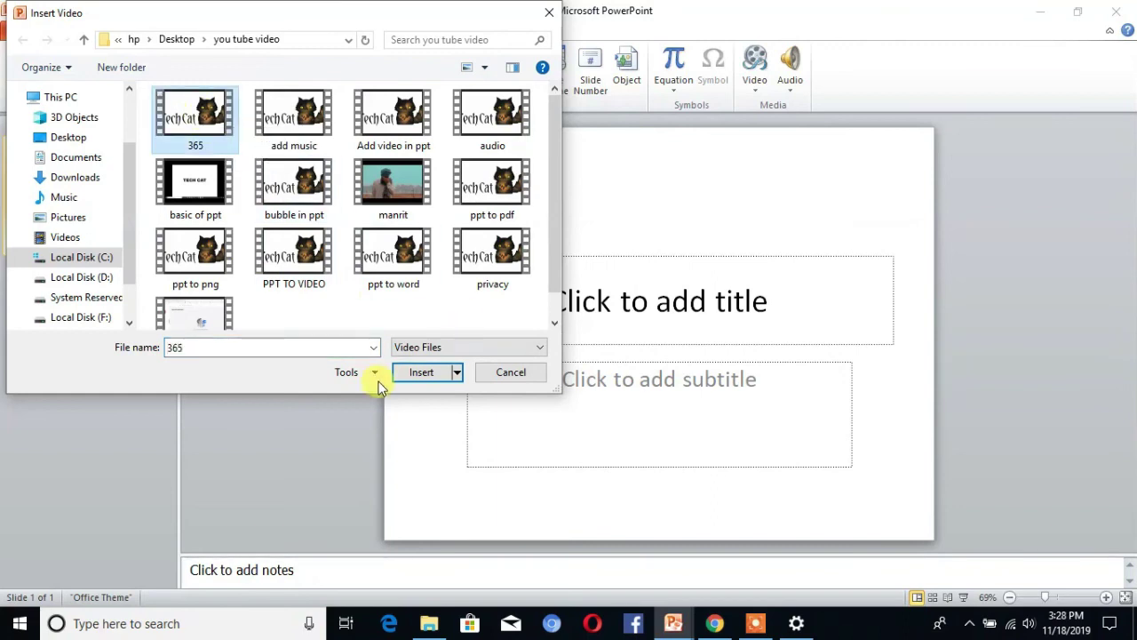
click(422, 373)
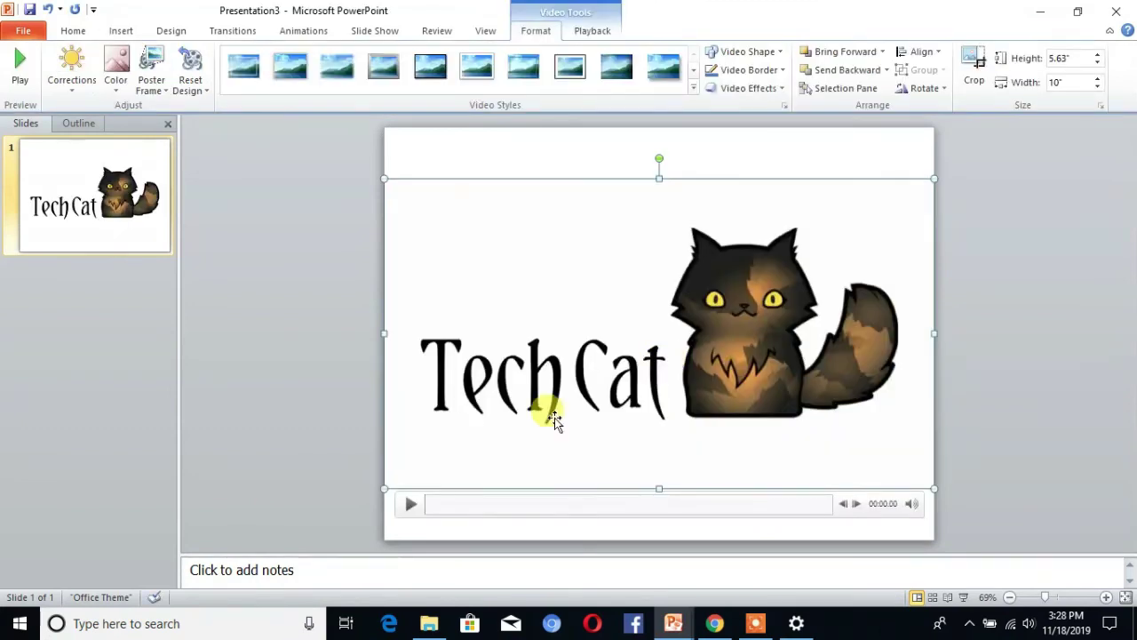
- Shrink the 365 video to 5" by 2.81" and centre it over the title area
drag(382, 488, 661, 302)
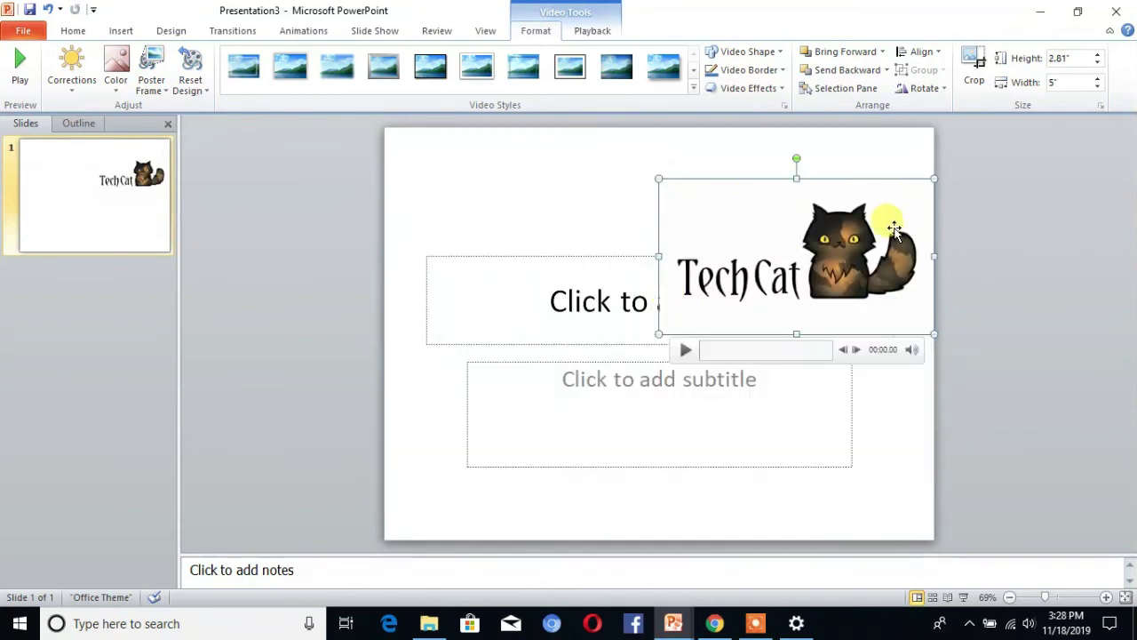
drag(893, 229, 694, 279)
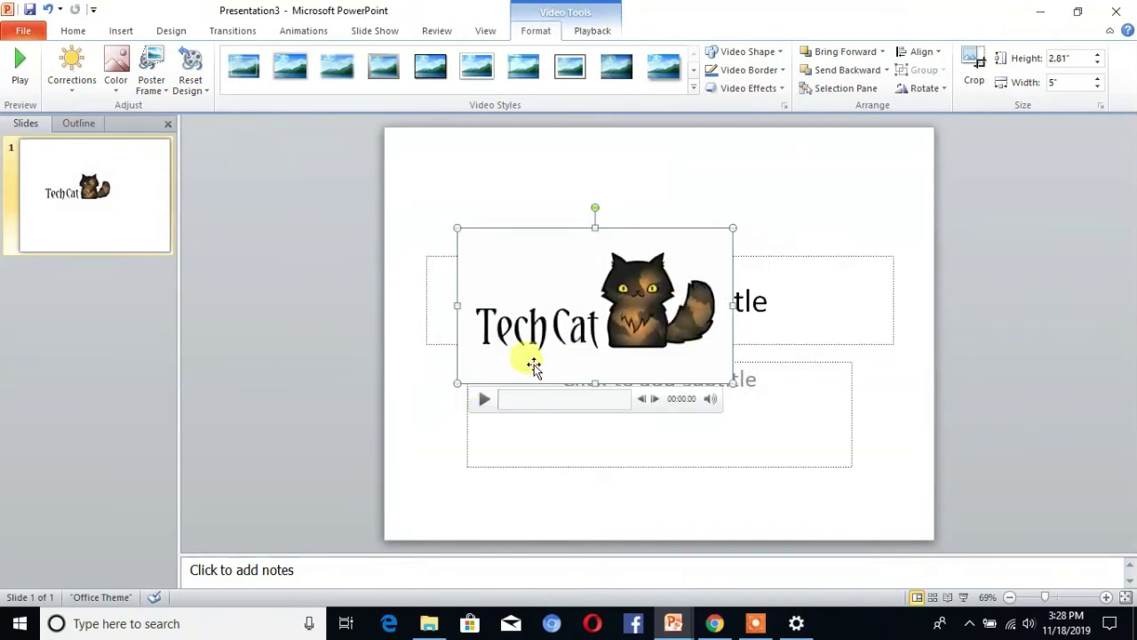
drag(577, 320, 646, 296)
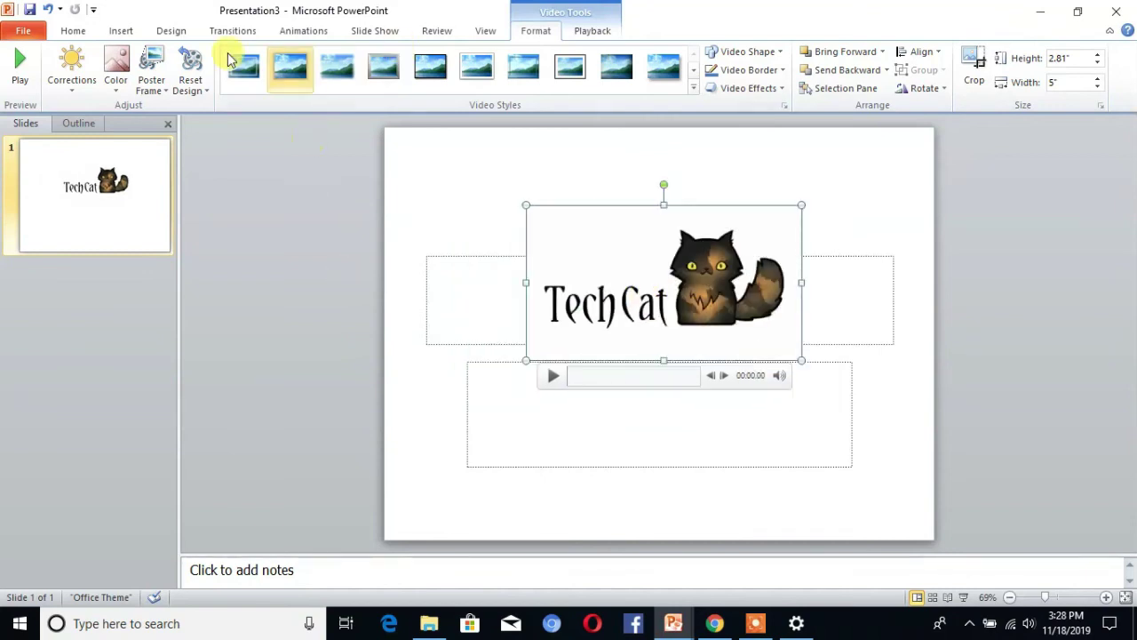